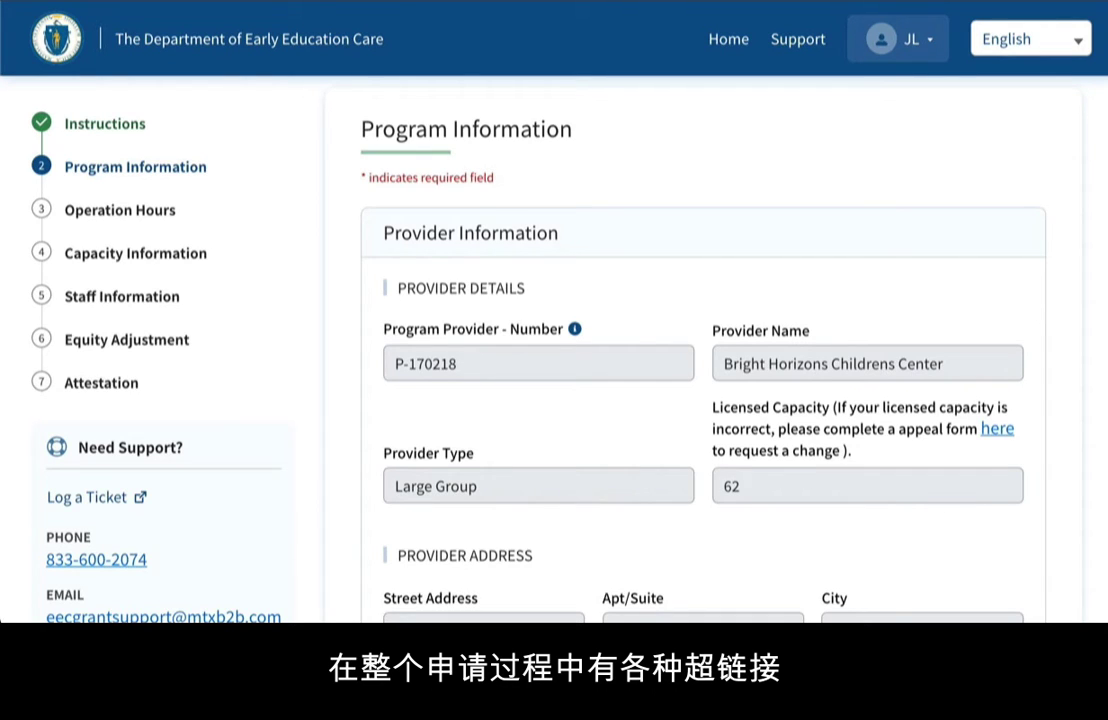
Open the Licensed Capacity appeal form and review its Appeal Information categories.
click(1000, 430)
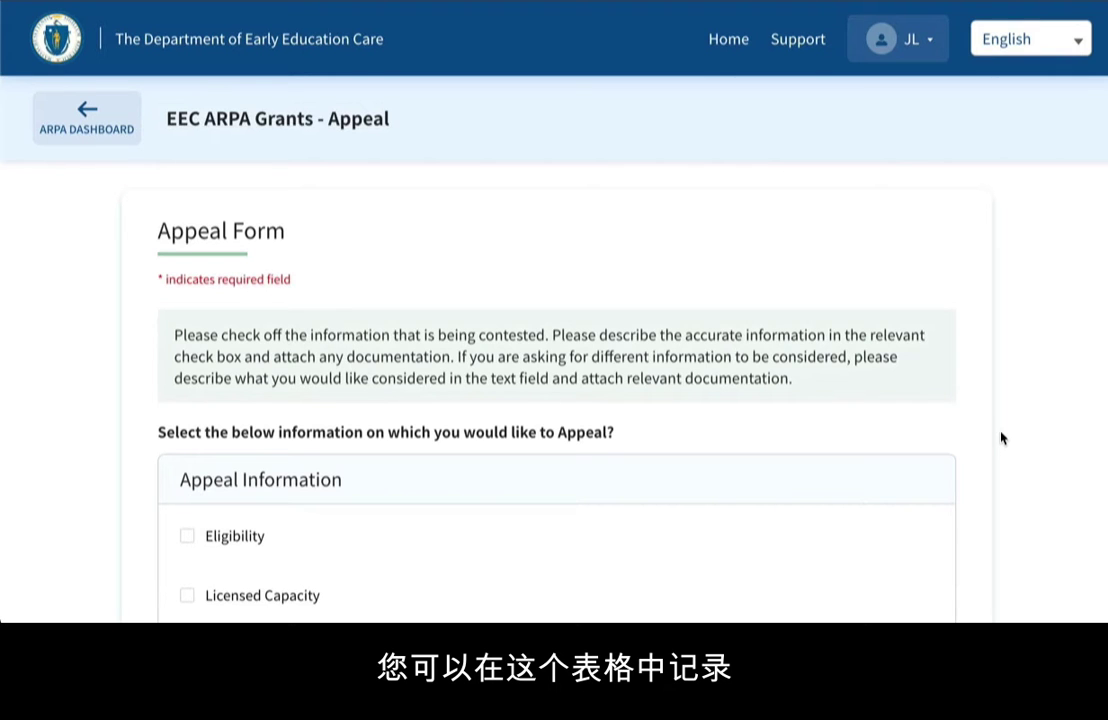
scroll(1002, 437, down, 3)
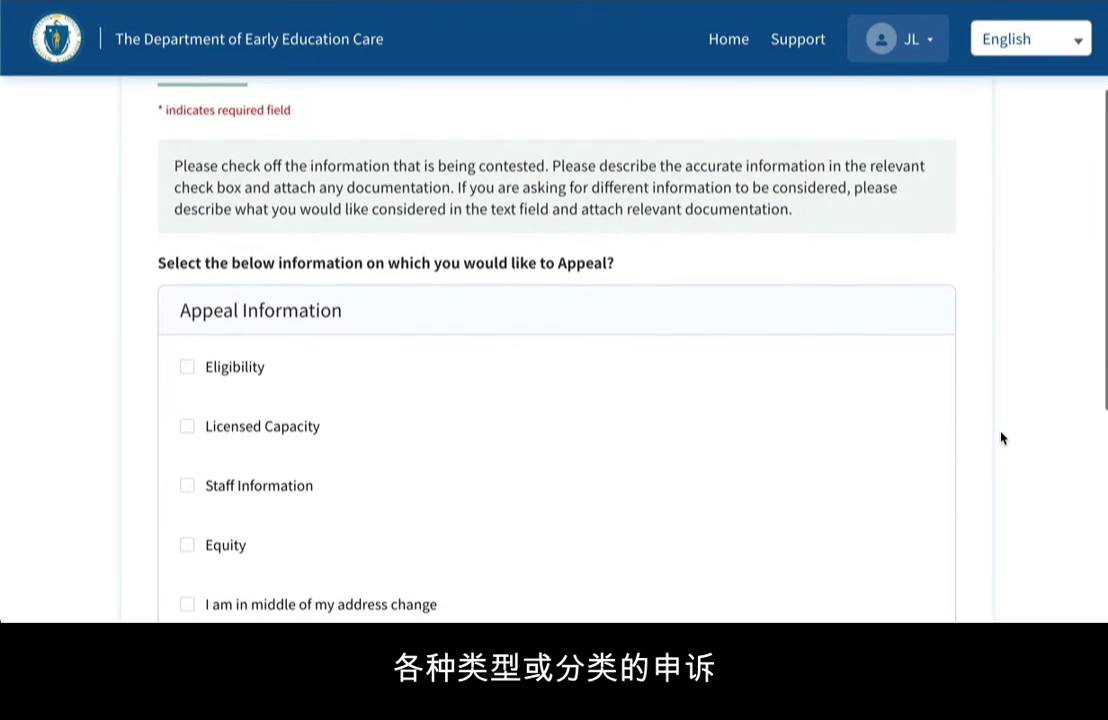
scroll(1002, 437, up, 1)
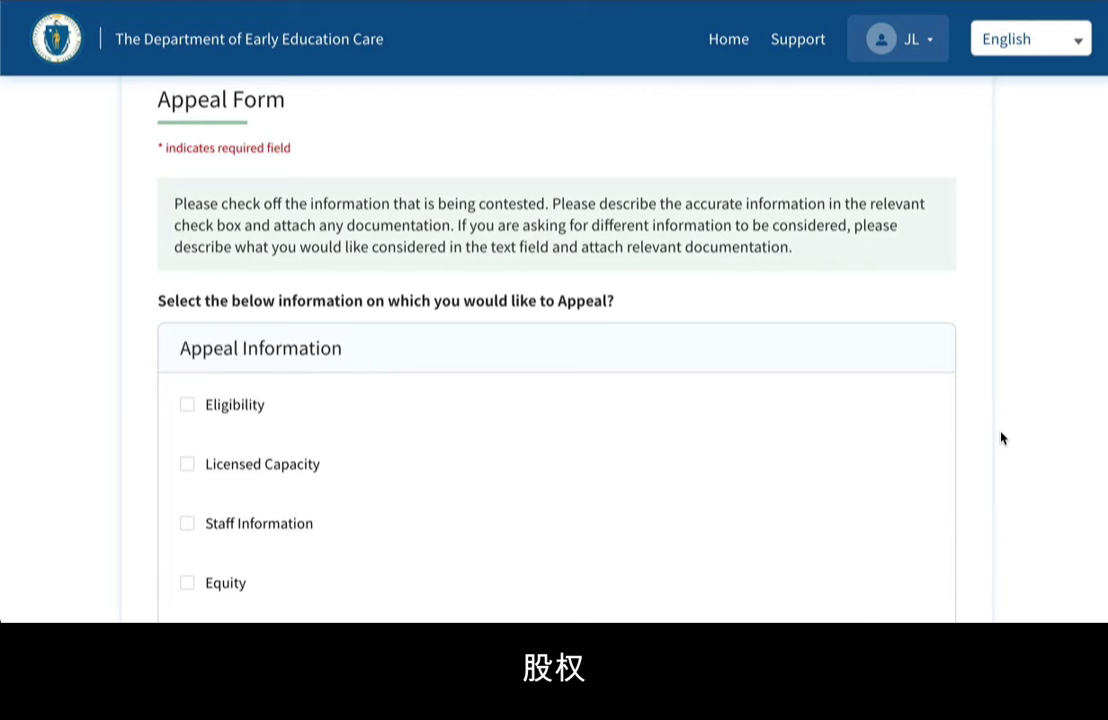
scroll(1003, 438, down, 2)
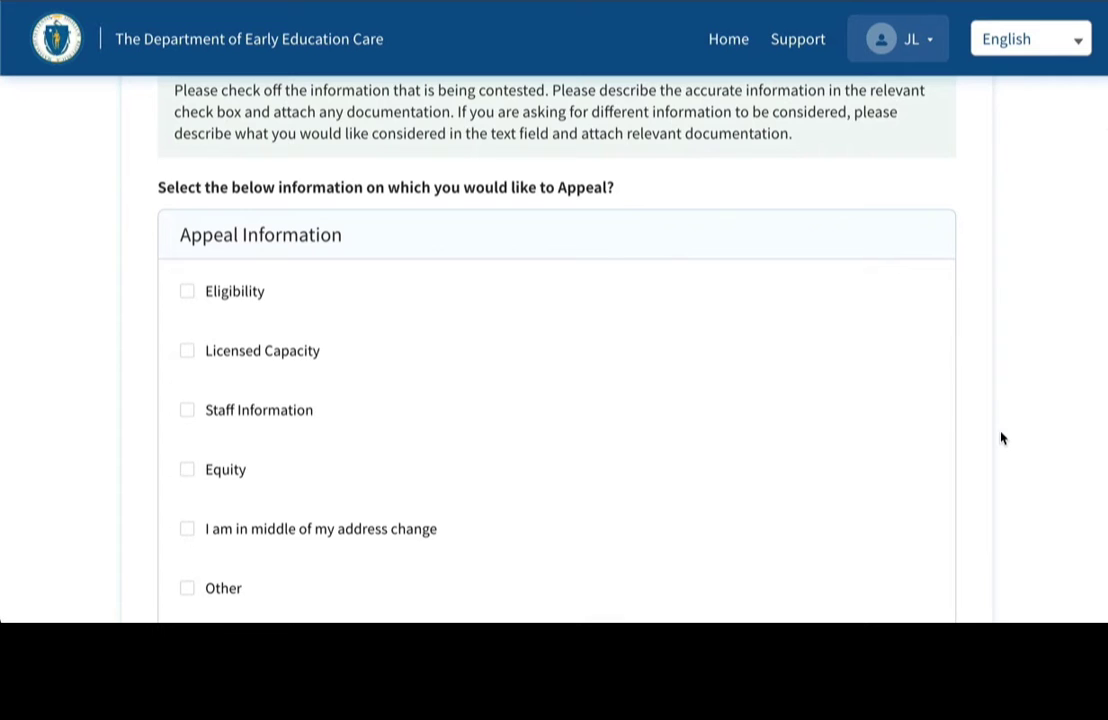
scroll(1003, 438, down, 2)
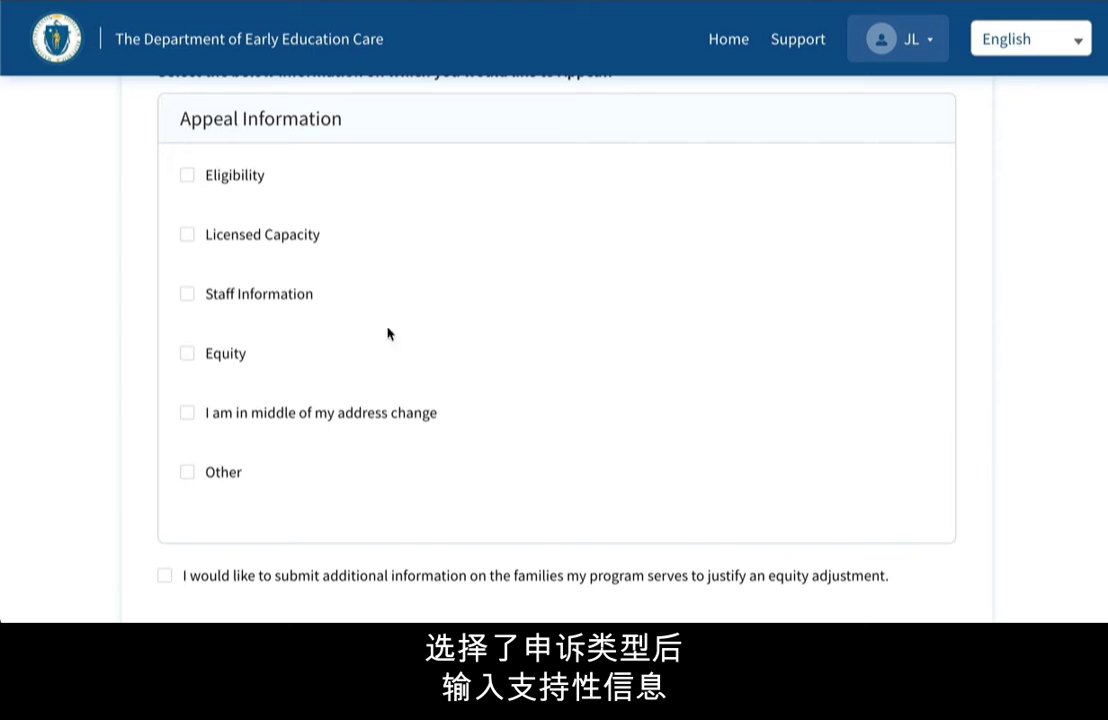
Tick Staff Information and Licensed Capacity, explaining capacity changed to 63 as of 3/12/2021.
click(186, 294)
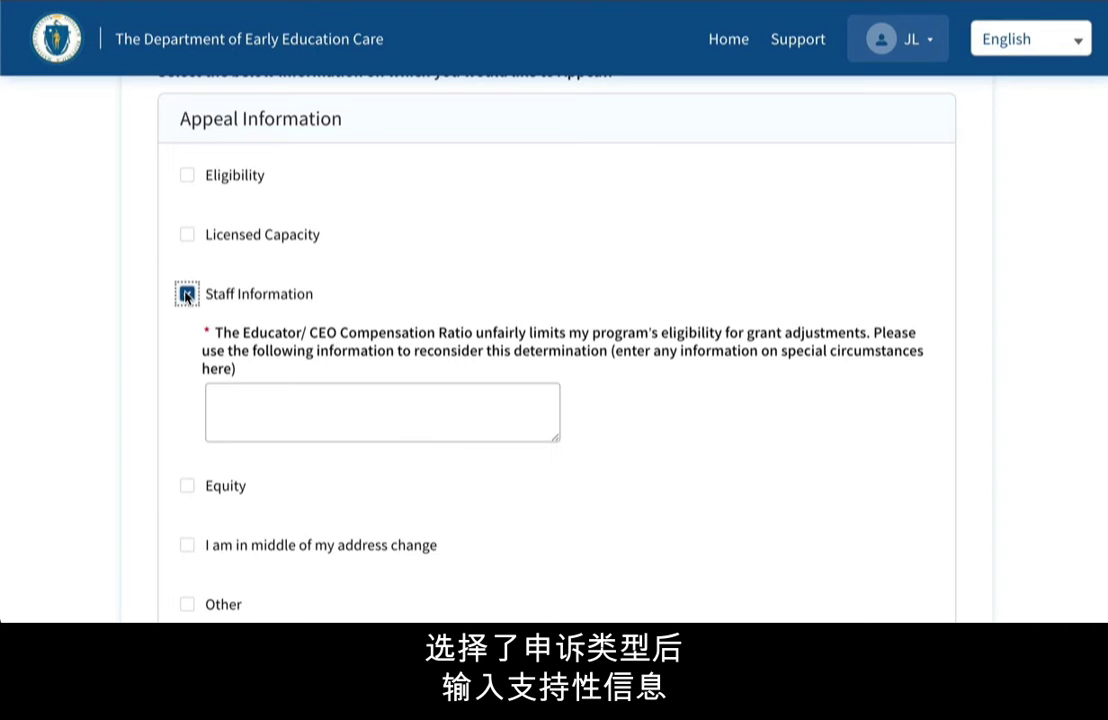
click(187, 234)
key(Tab)
text(My lo)
key(BackSpace)
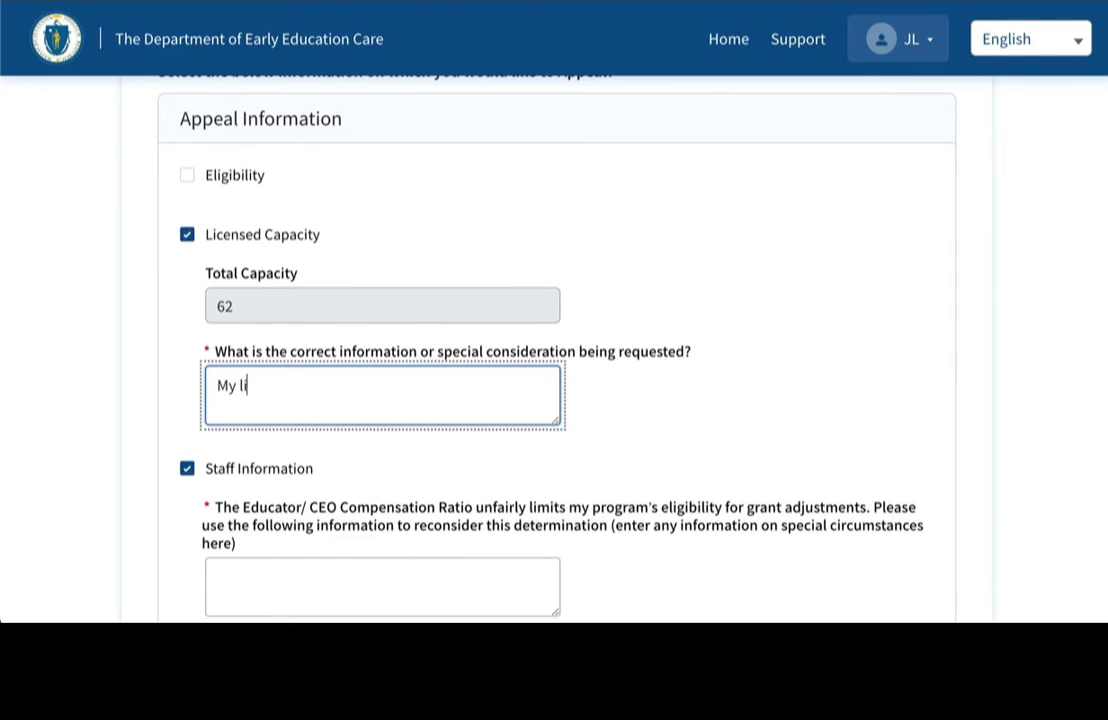
text(icensed capacity )
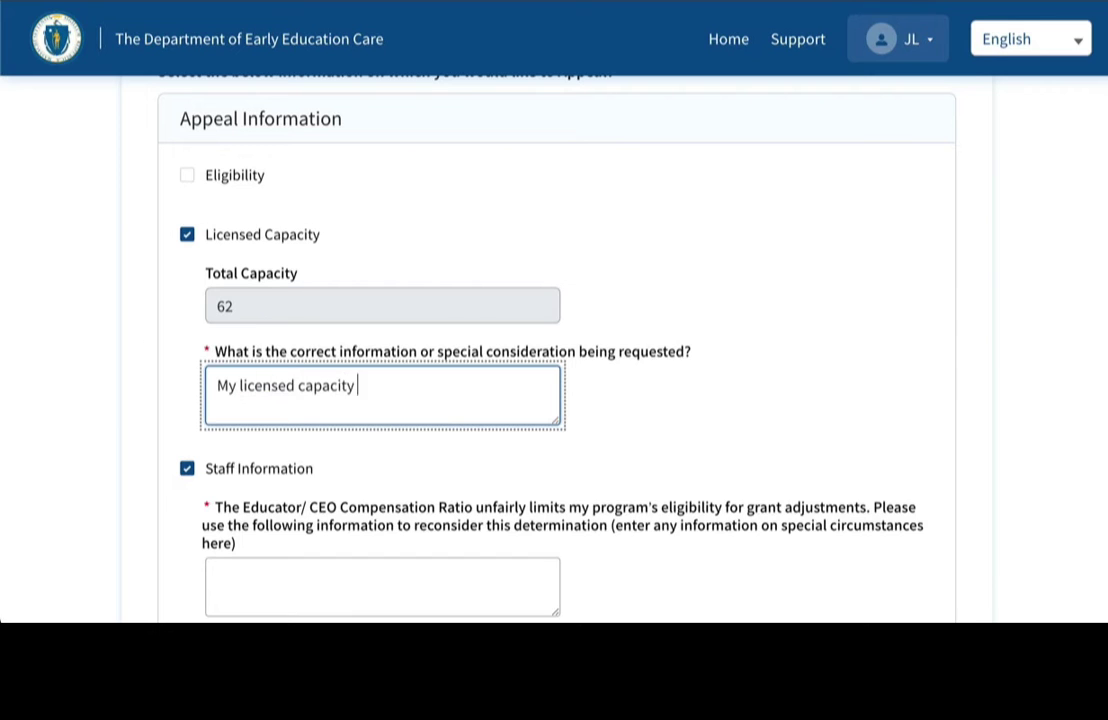
text(changed to 63 as of 3/12/2021.)
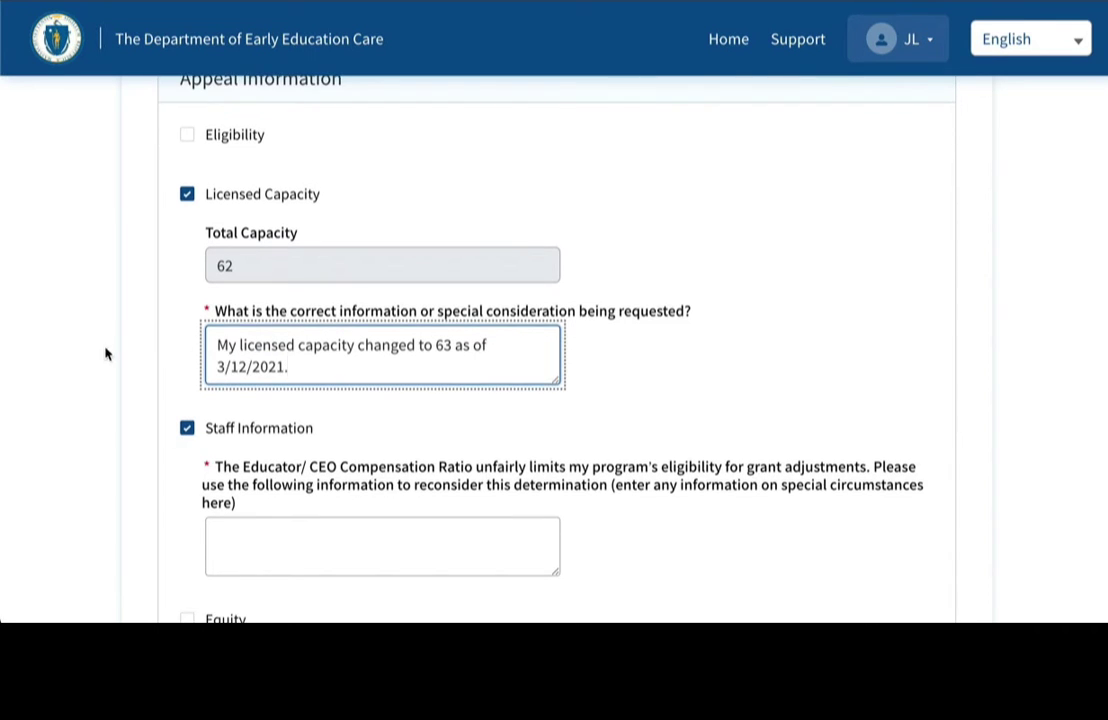
Enter the Staff Information explanation 'I do not understand the ratio.'.
key(Tab)
text(I do not)
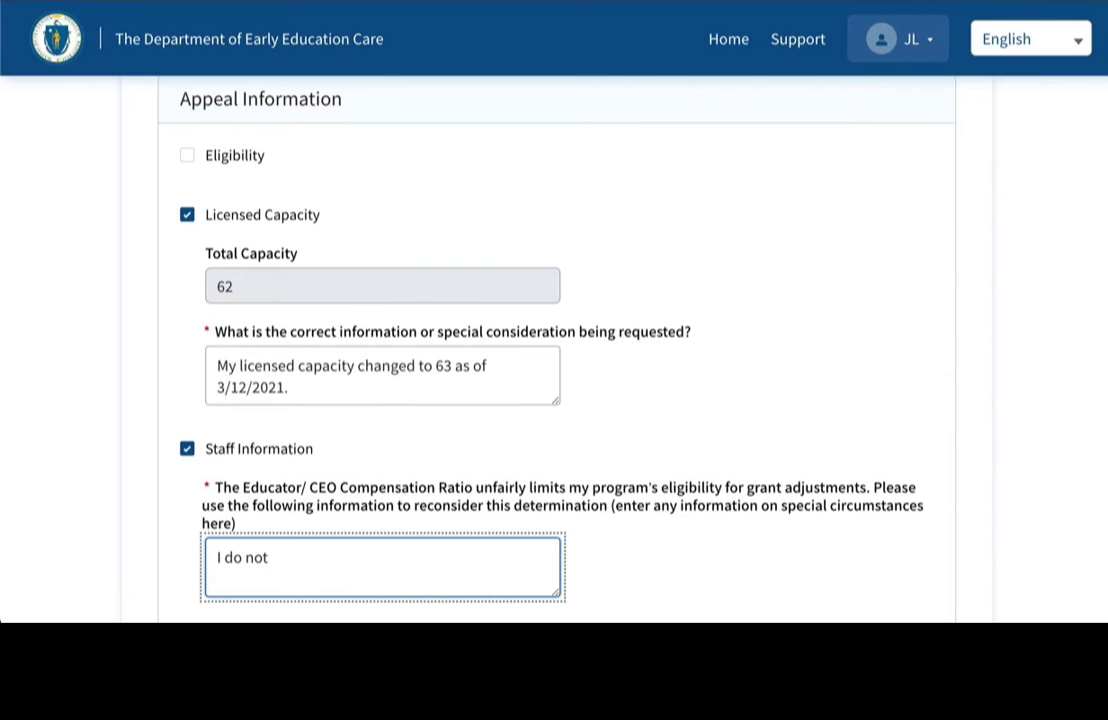
text( understand the)
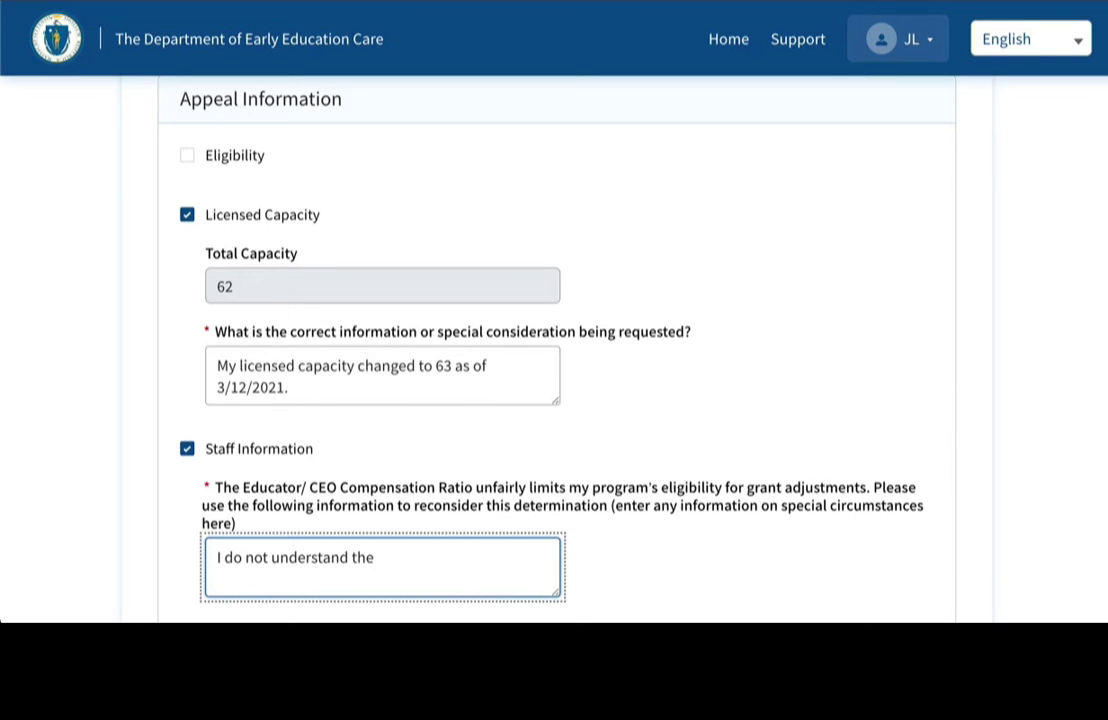
key(ctrl+a)
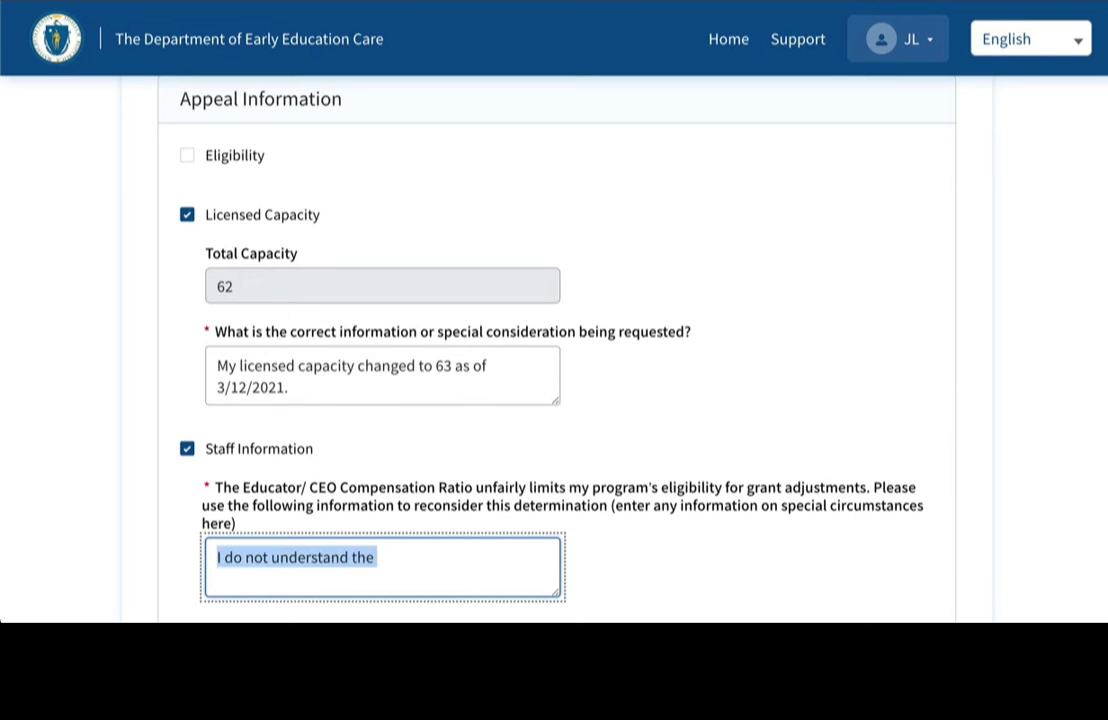
key(Right)
text(ratio.)
click(61, 476)
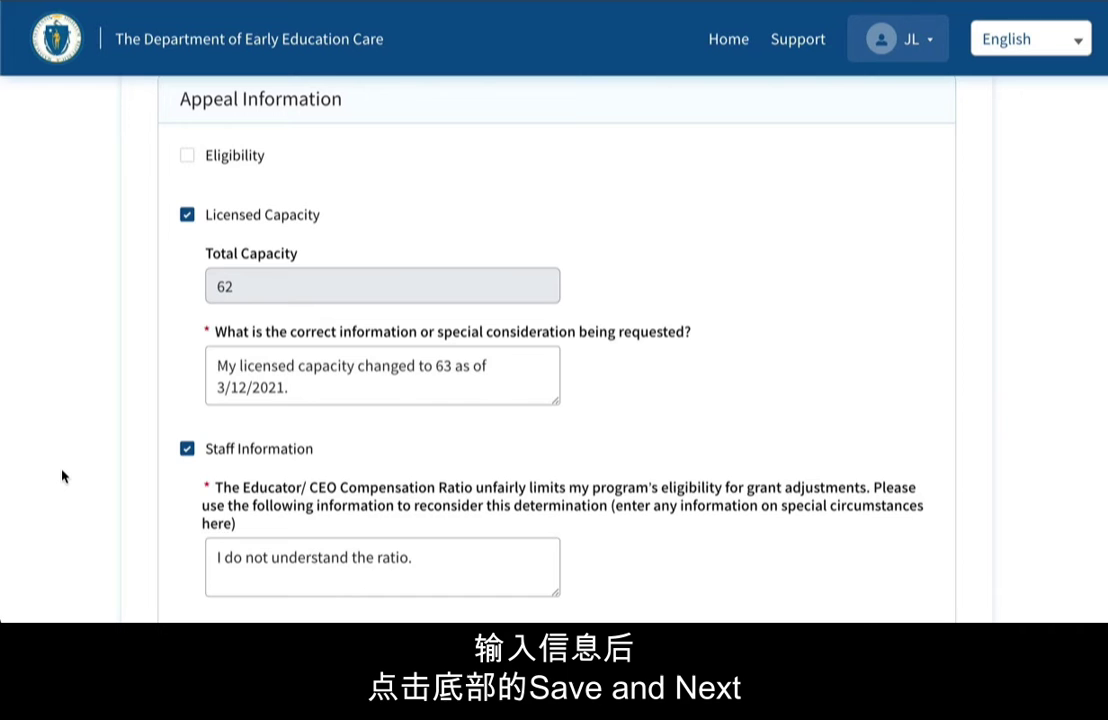
scroll(61, 476, down, 5)
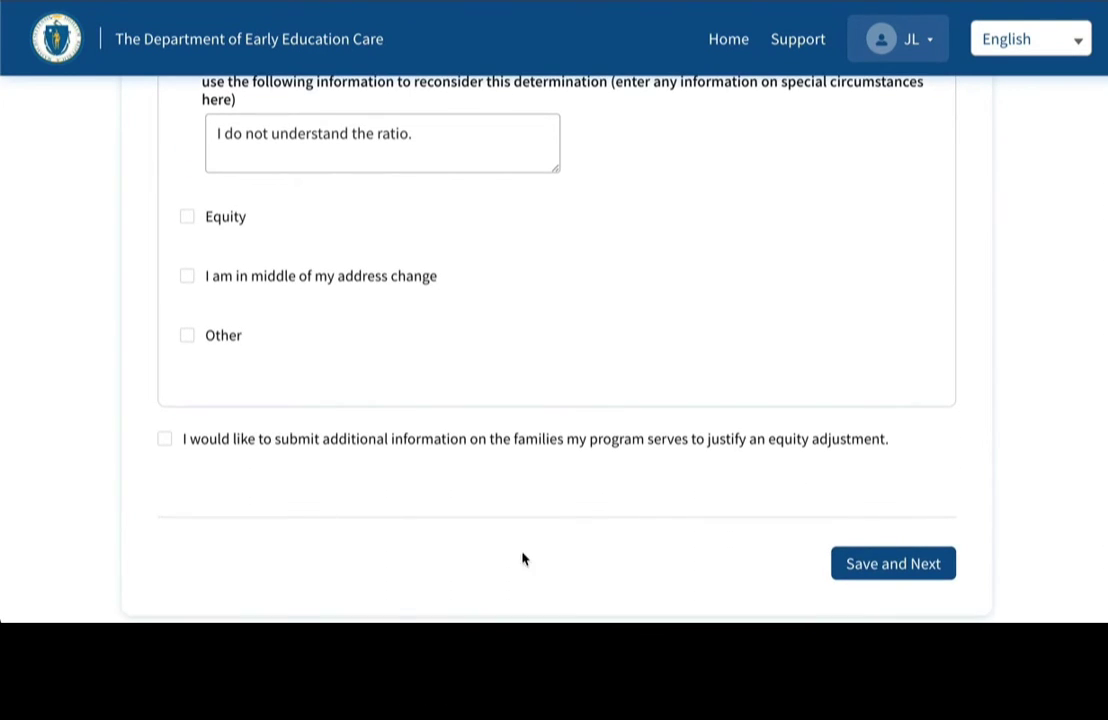
Save the appeal reasons and go to the Upload Attachments page.
click(849, 566)
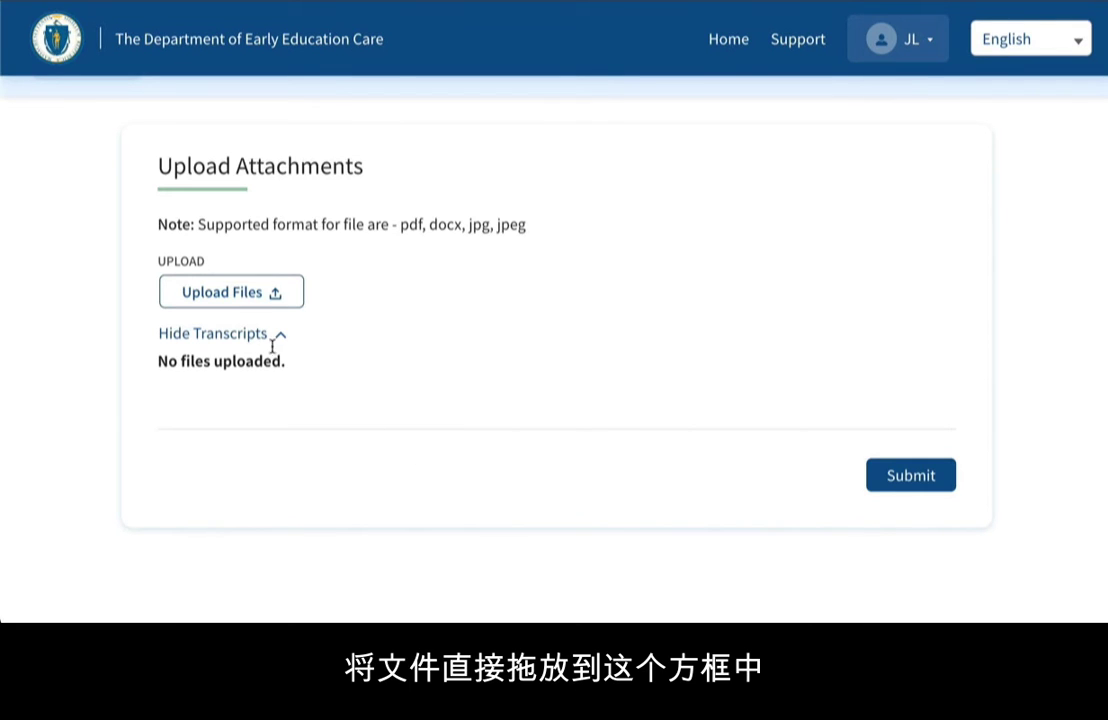
Upload payment address.png as an appeal attachment.
click(268, 298)
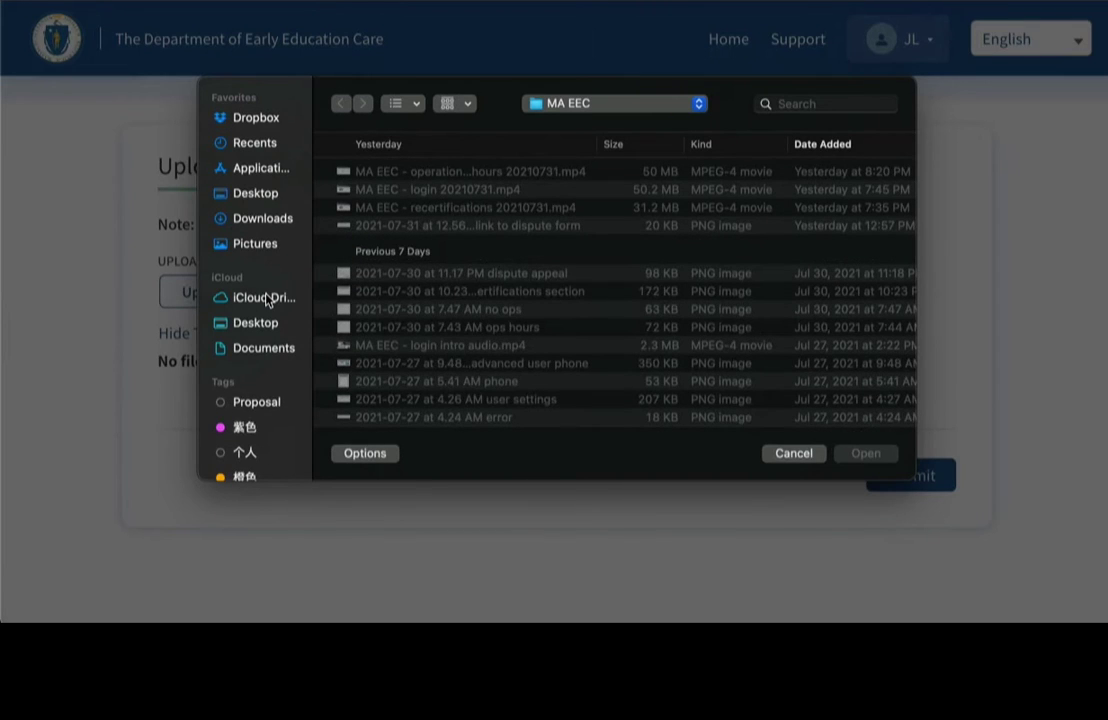
scroll(465, 349, down, 10)
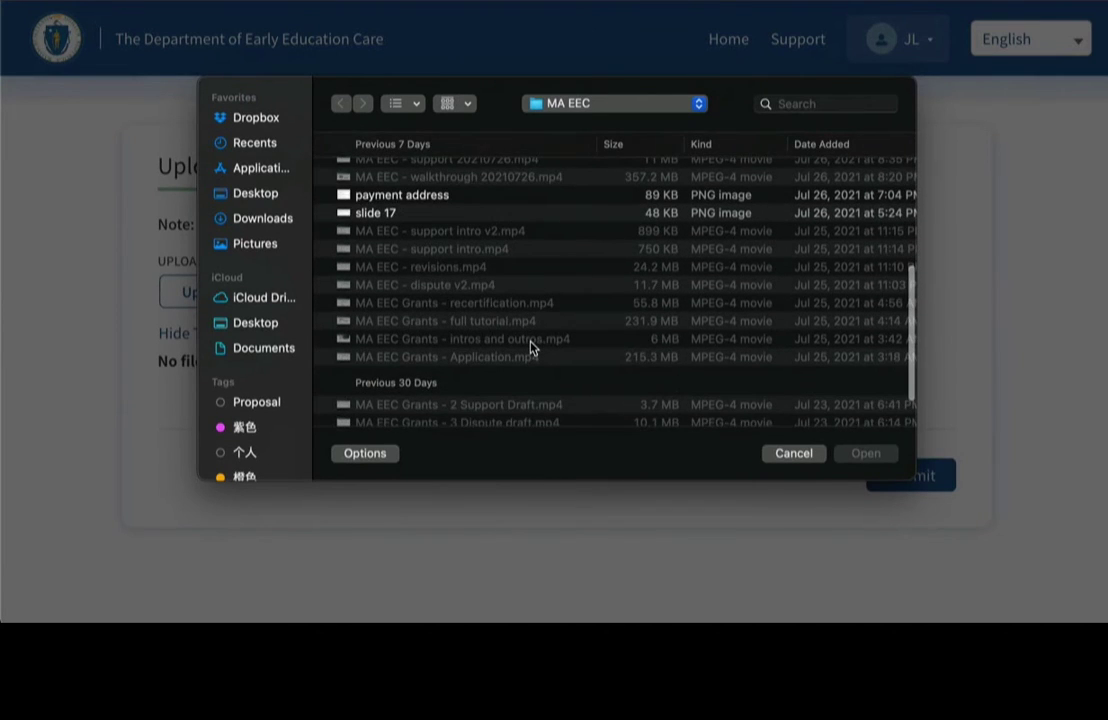
scroll(530, 347, down, 3)
scroll(530, 347, up, 5)
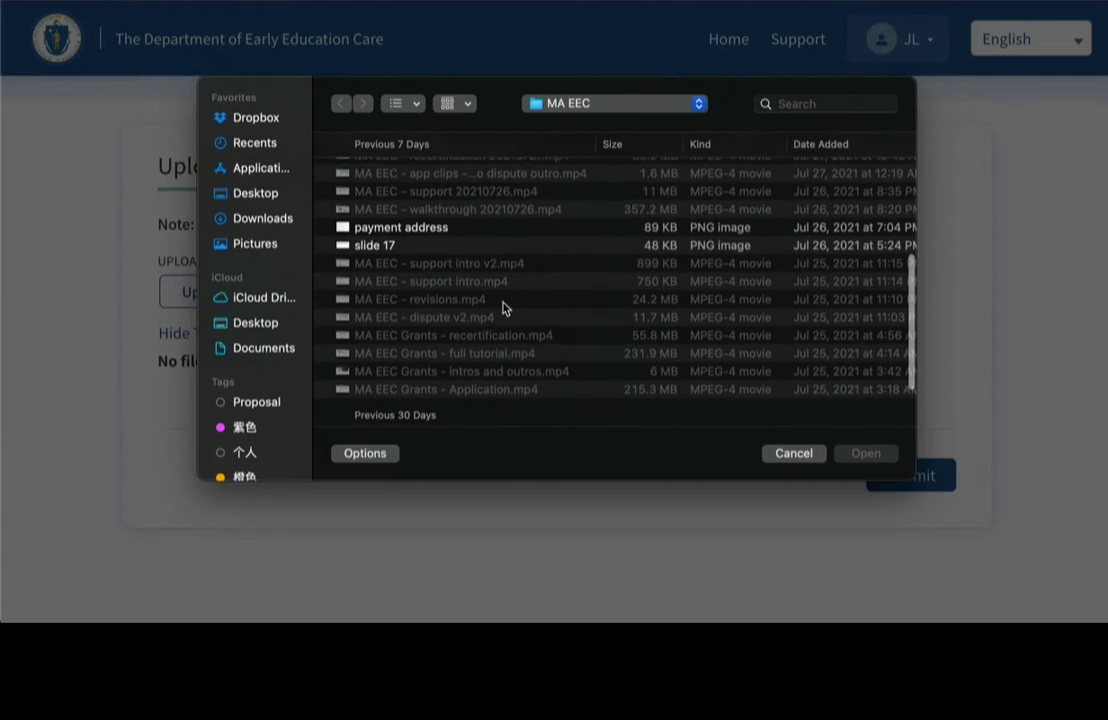
double_click(448, 230)
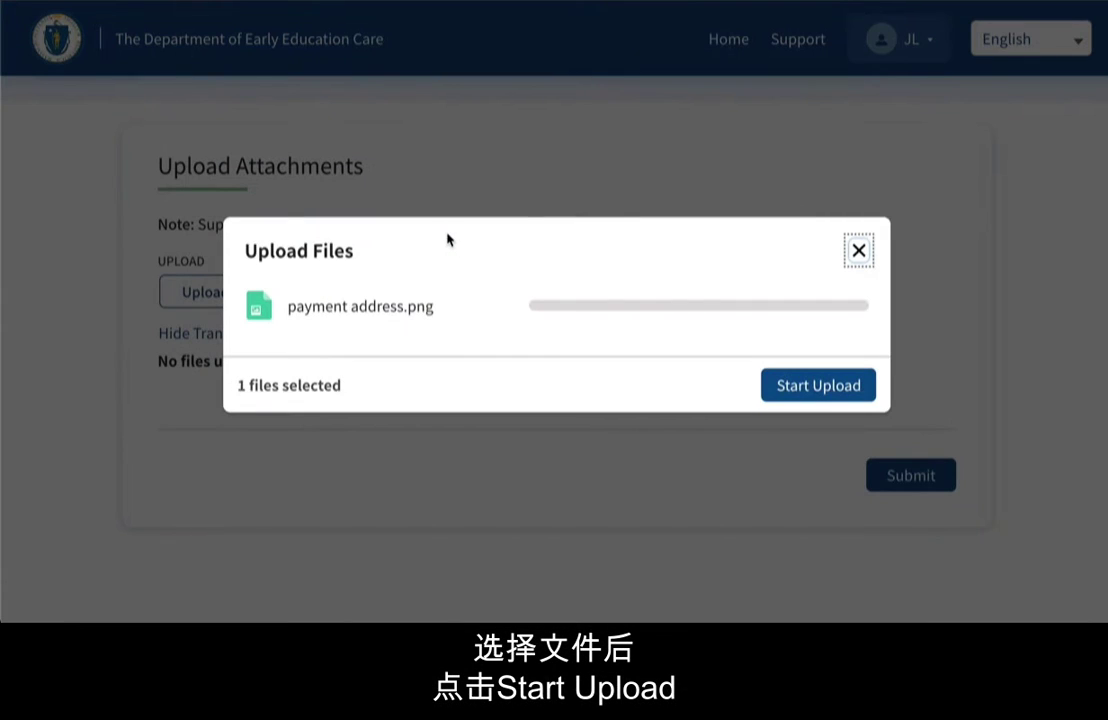
click(797, 388)
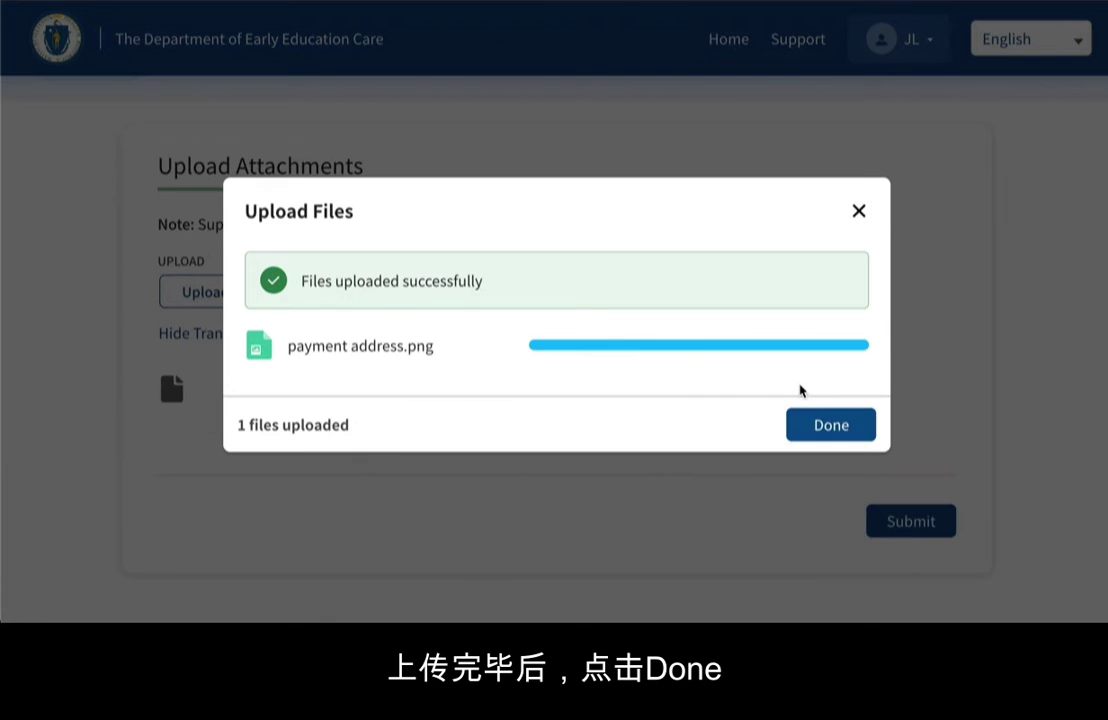
click(826, 424)
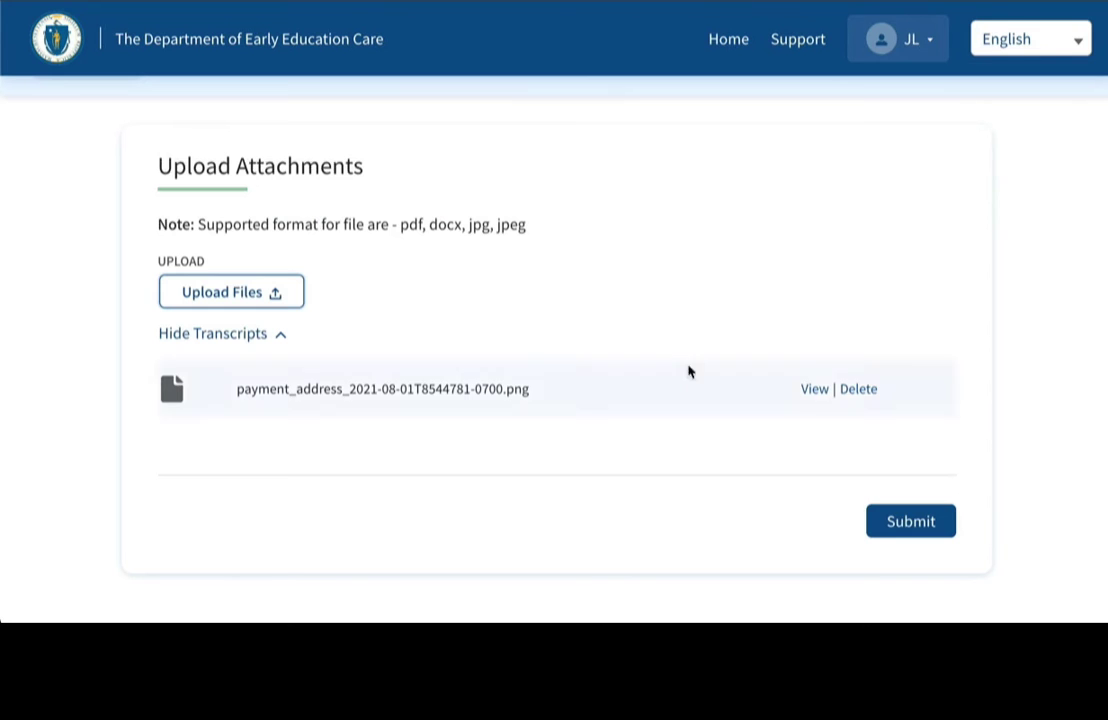
Upload the dispute support image as a second attachment.
click(279, 304)
scroll(420, 324, down, 10)
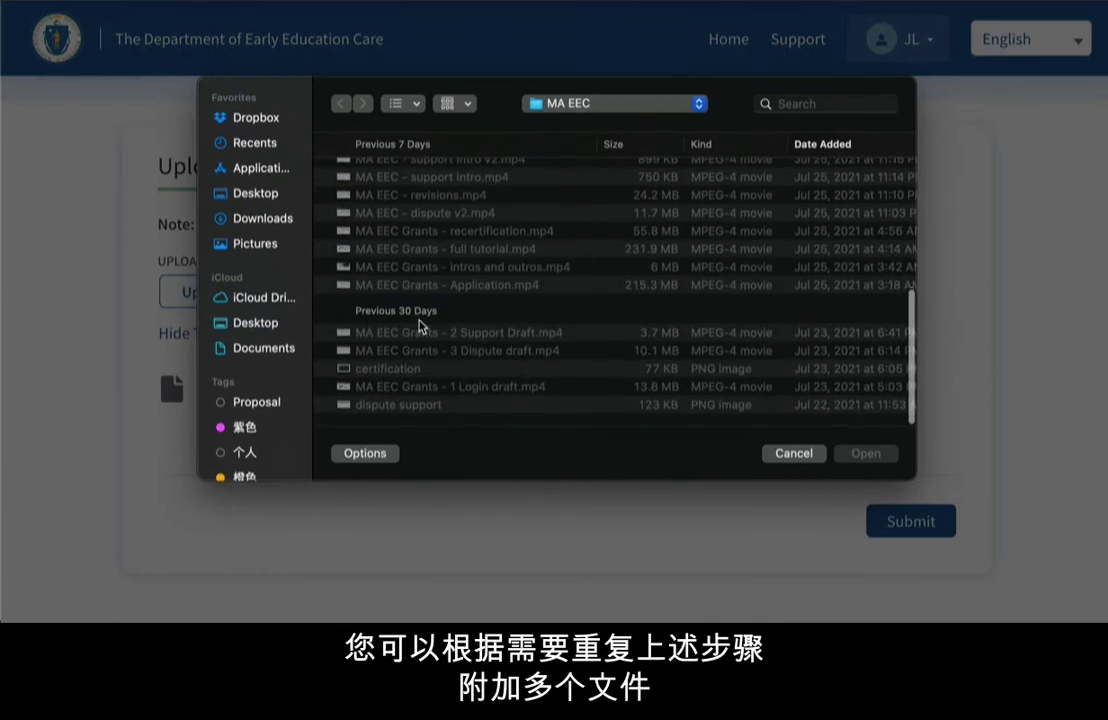
double_click(390, 408)
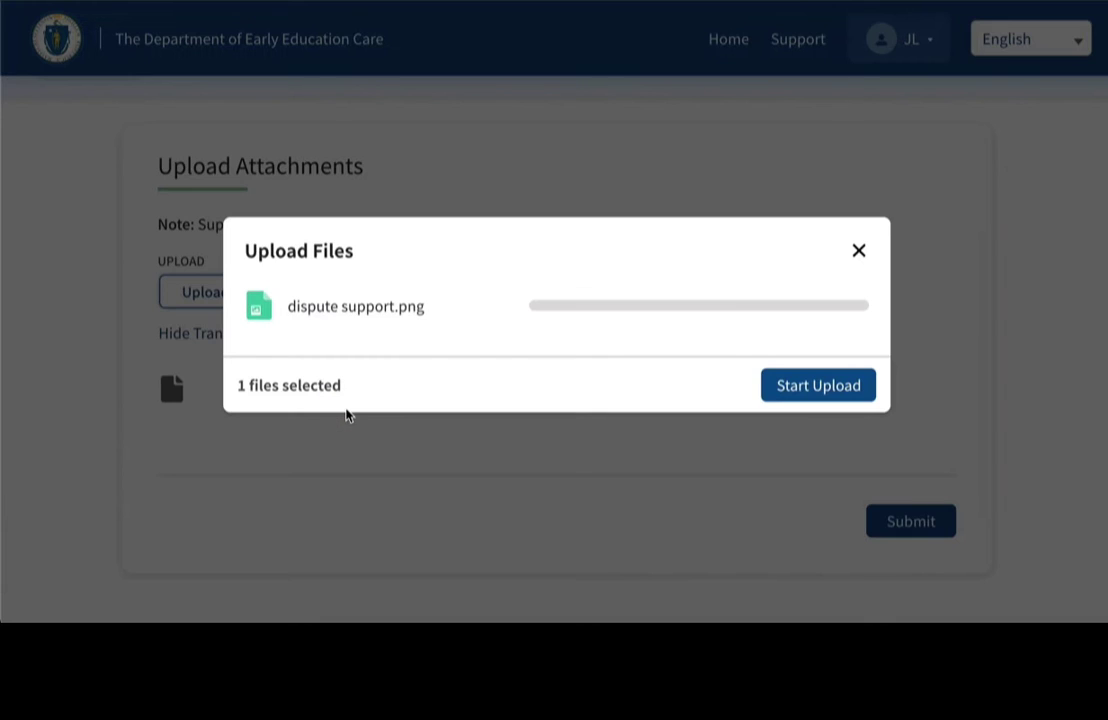
click(772, 390)
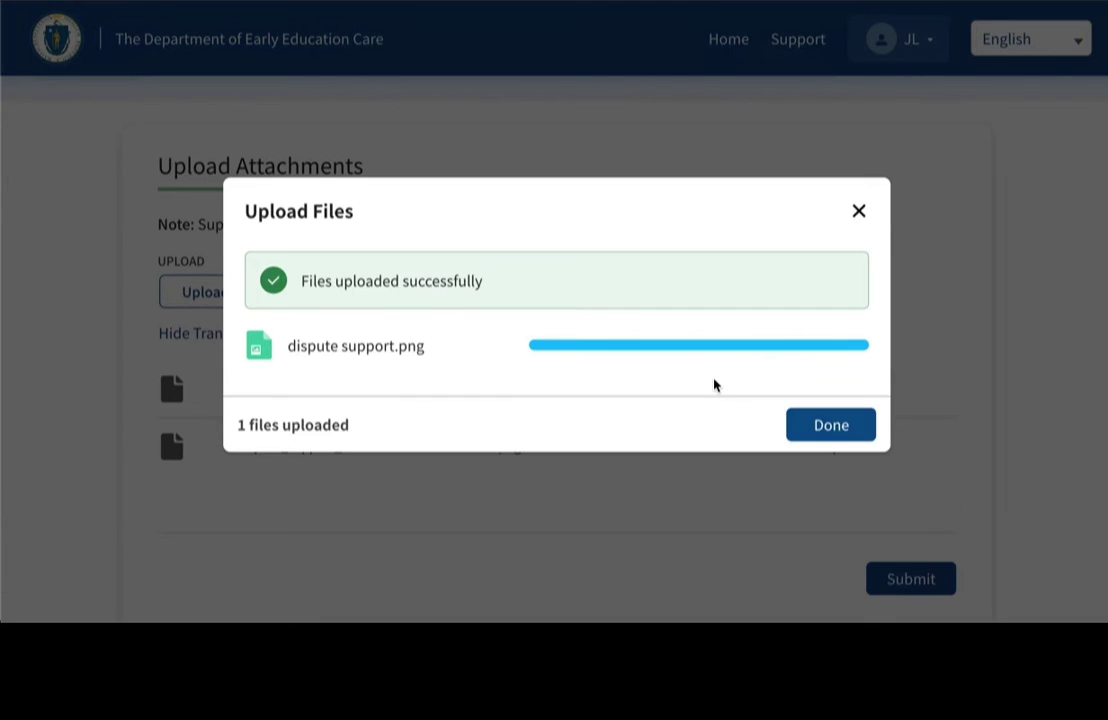
click(820, 422)
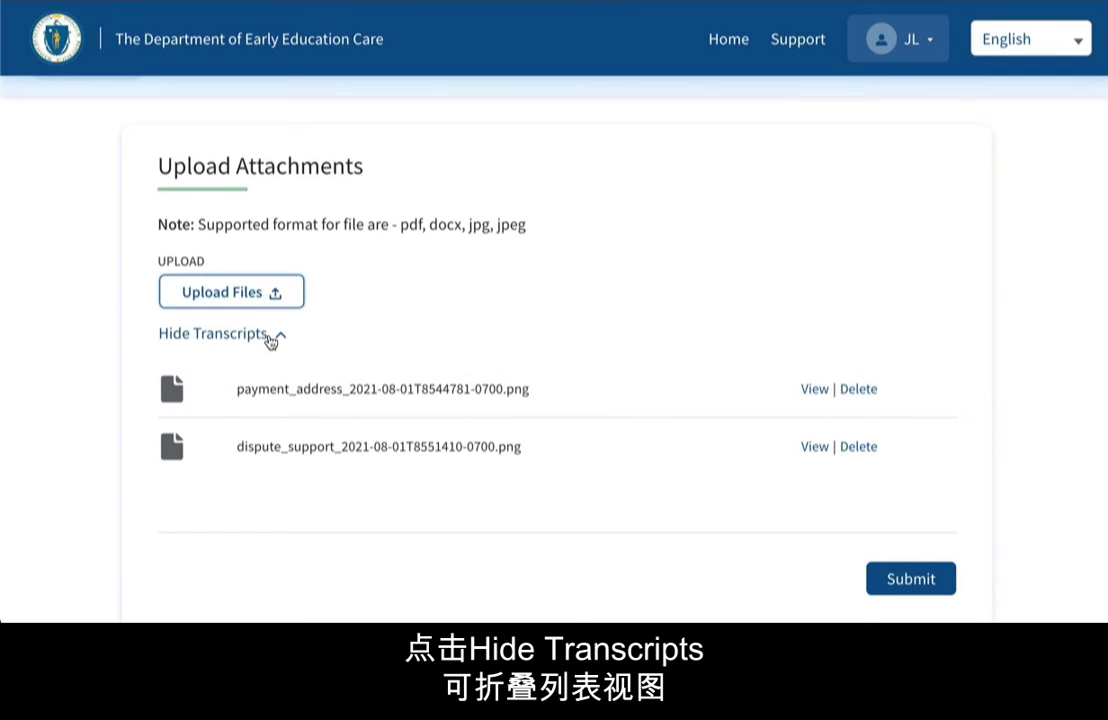
Delete the payment_address attachment, leaving only dispute_support, and submit the appeal.
click(270, 334)
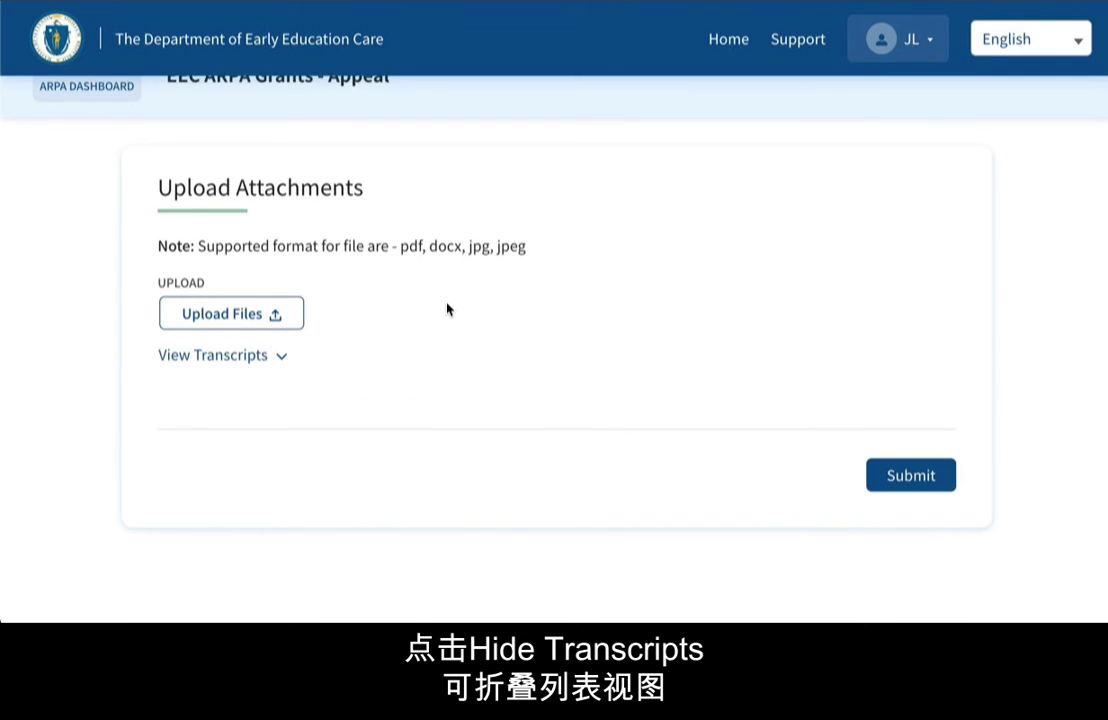
click(277, 358)
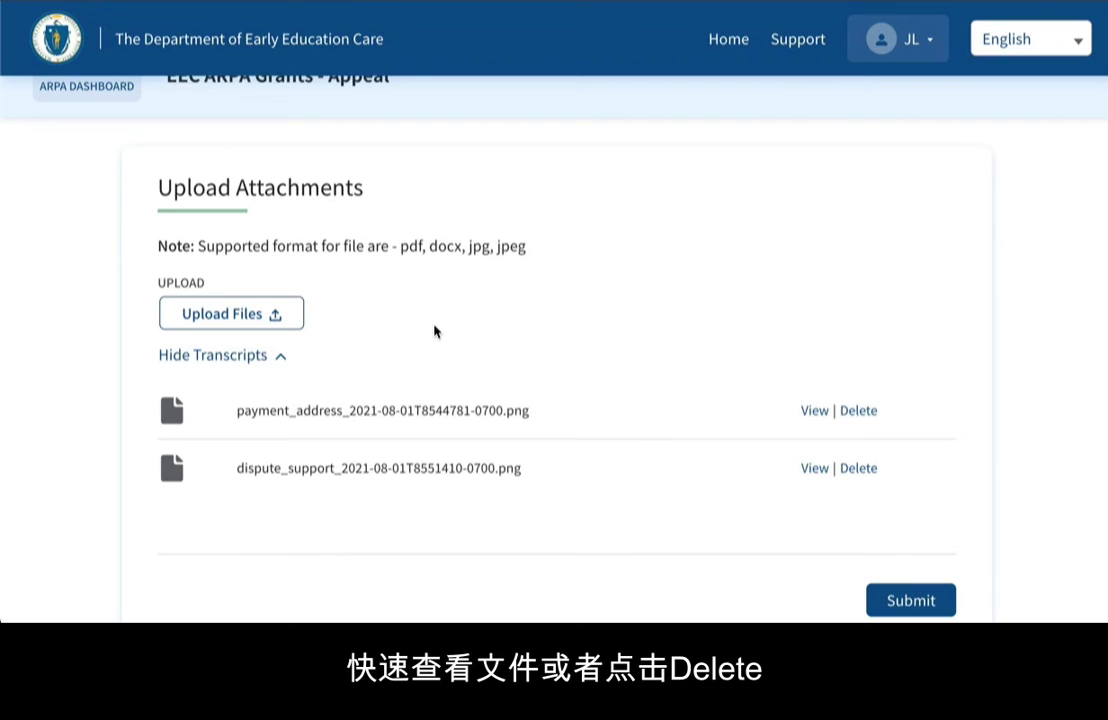
click(862, 413)
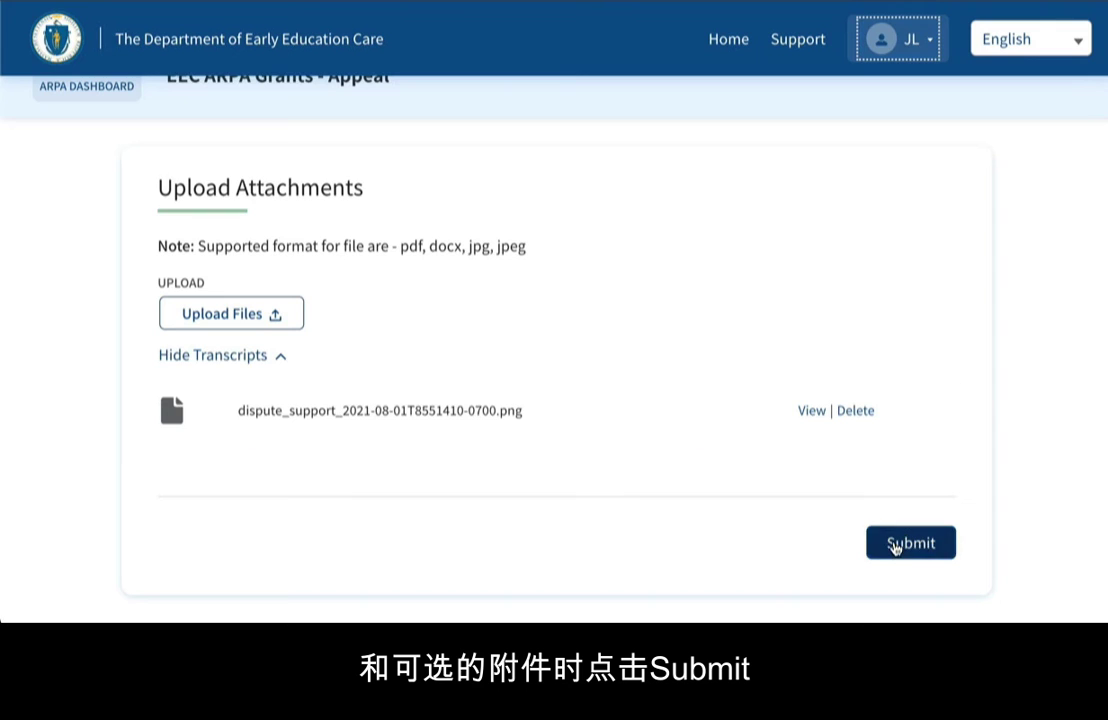
click(897, 543)
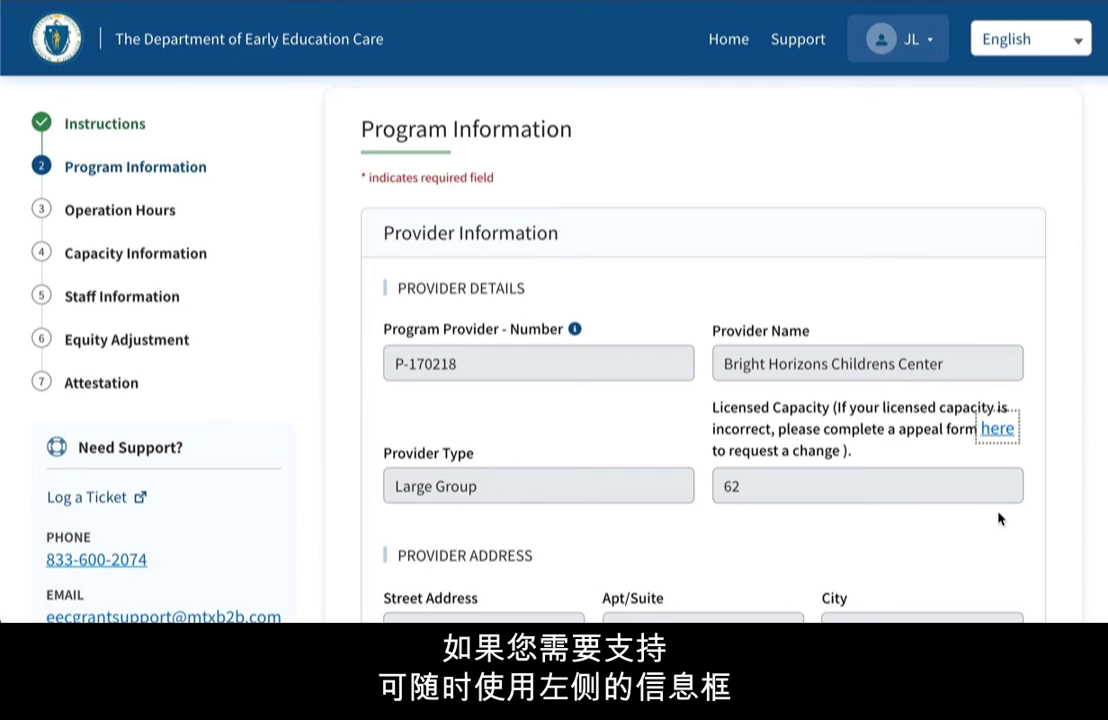
Scroll down the Program Information page to the Need Support box.
scroll(297, 549, down, 15)
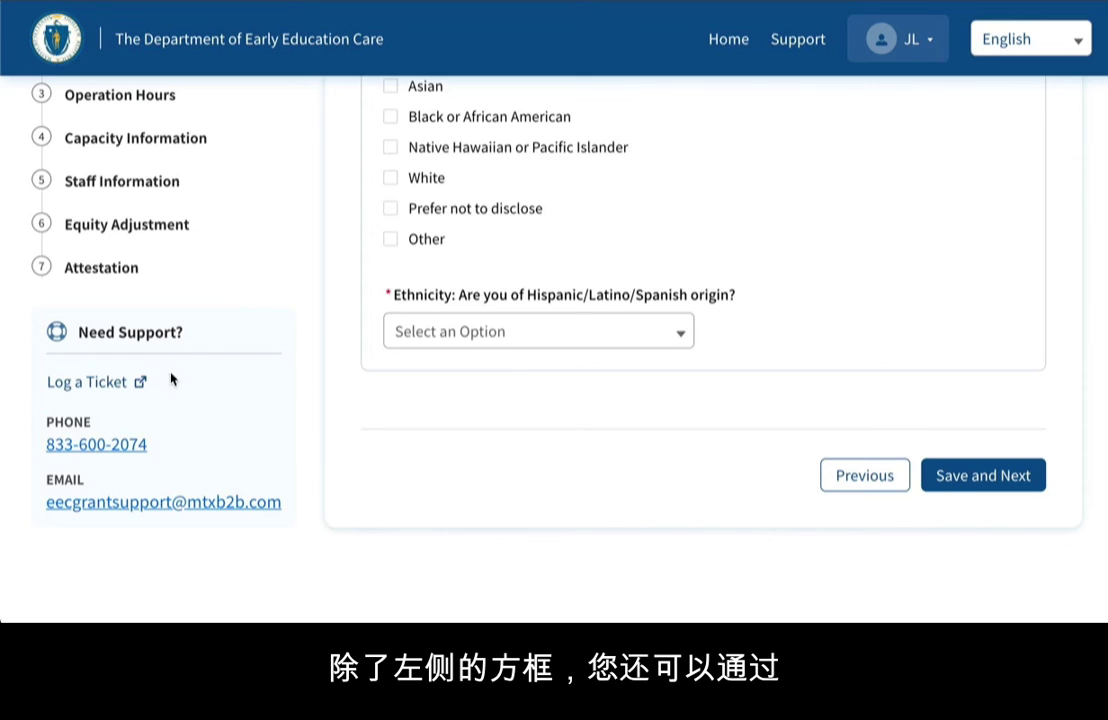
Start a support ticket with category Grants Management and assistance type Assist processing application.
click(805, 42)
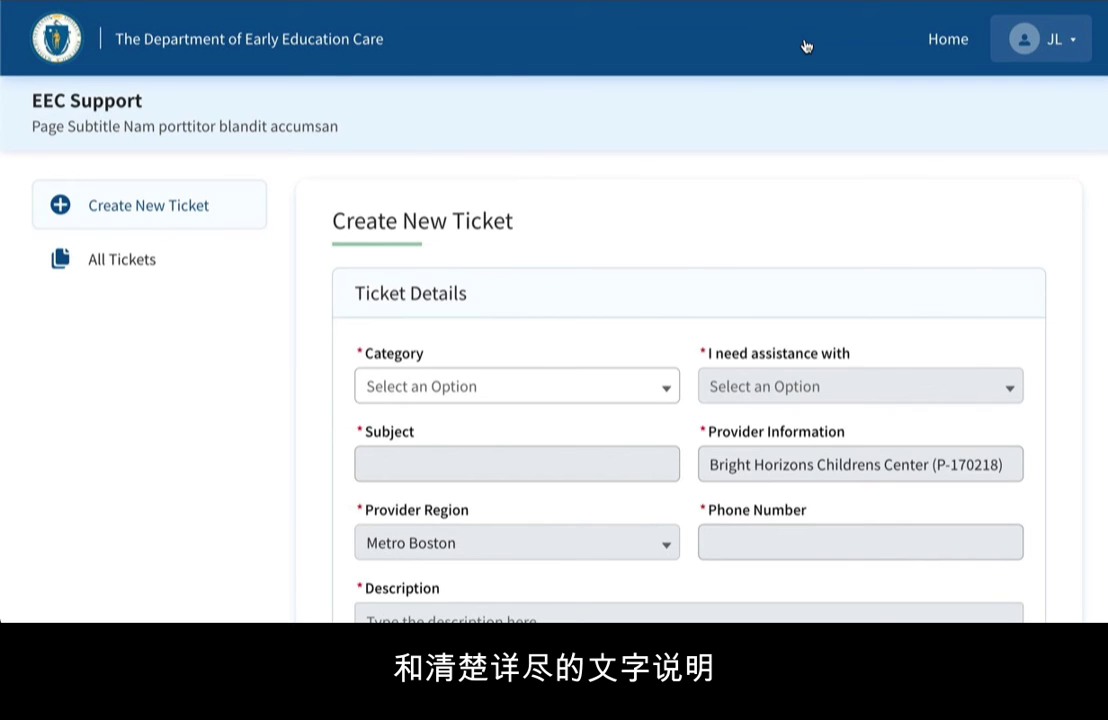
scroll(564, 225, down, 2)
click(547, 247)
click(440, 319)
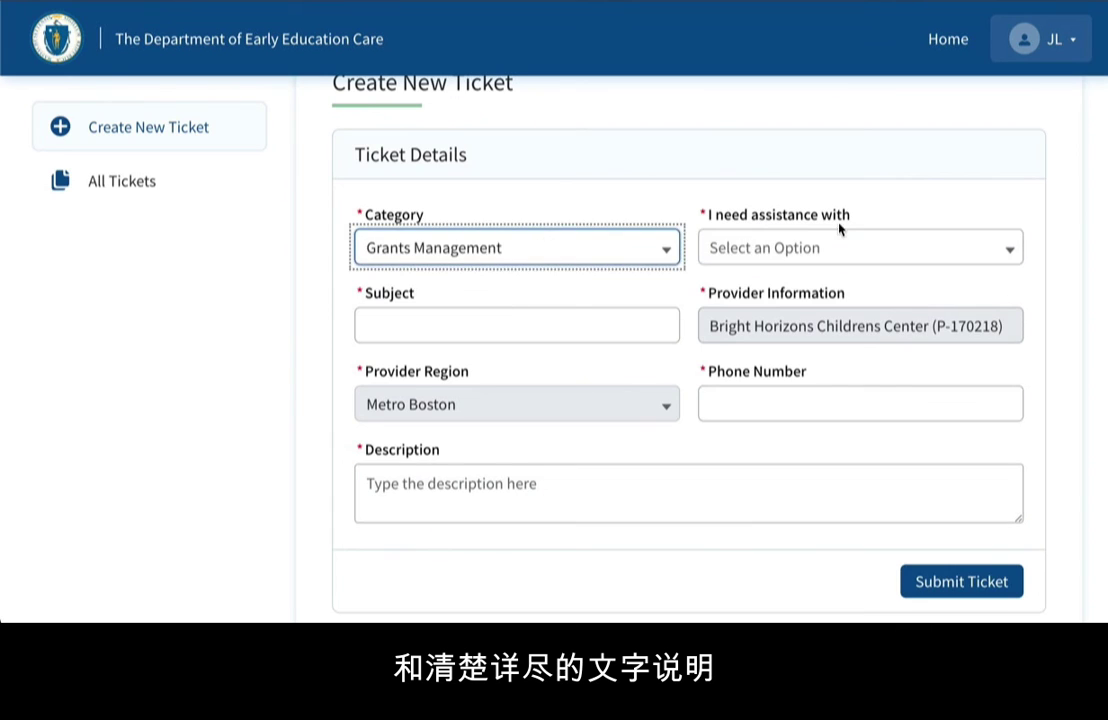
click(838, 247)
Enter subject 'help needed', a contact phone number, and an application-guidance description, then submit.
click(603, 318)
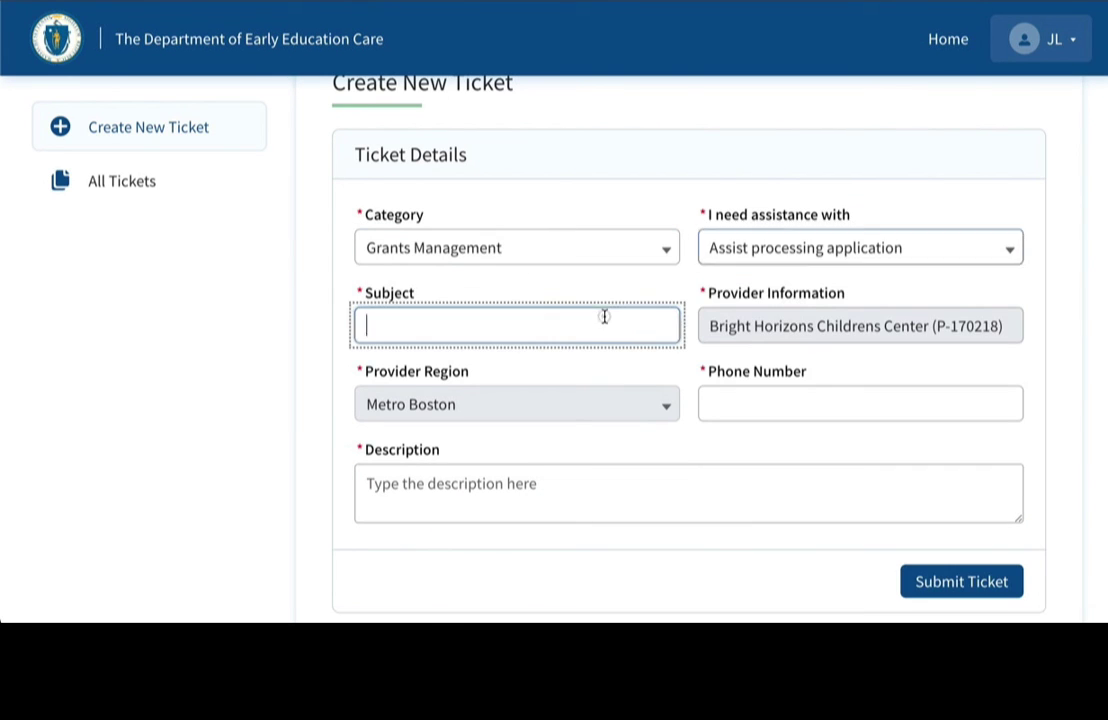
text(help needed)
key(Tab)
text((555) 555-5555)
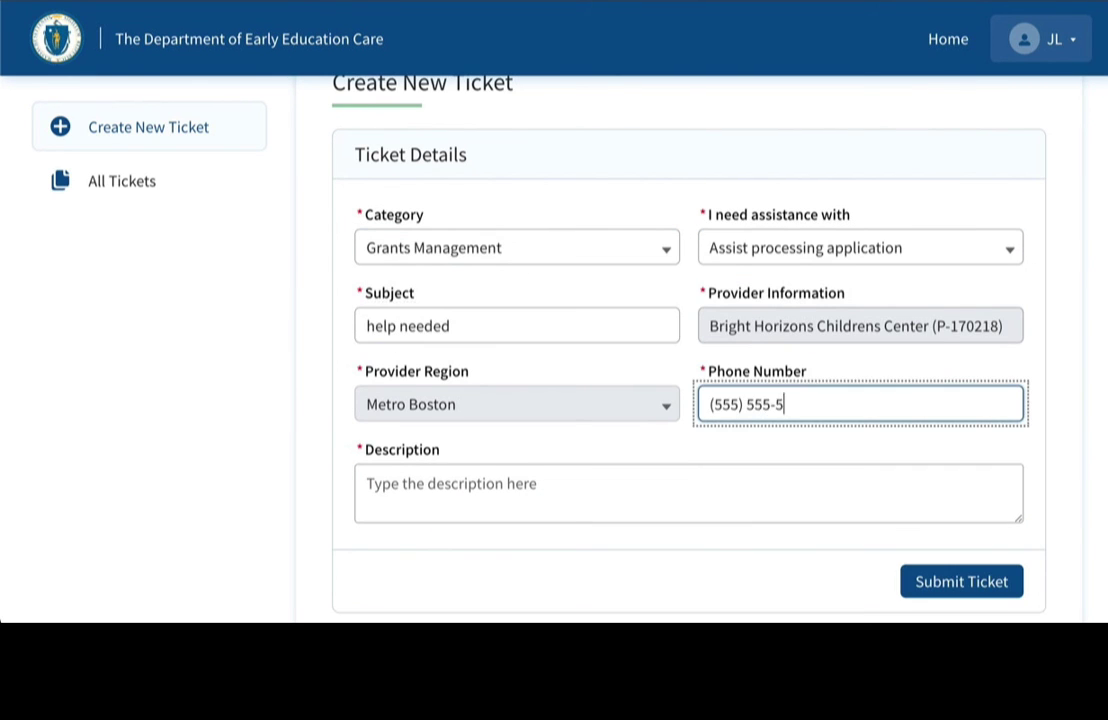
click(440, 492)
text(I need support to udner)
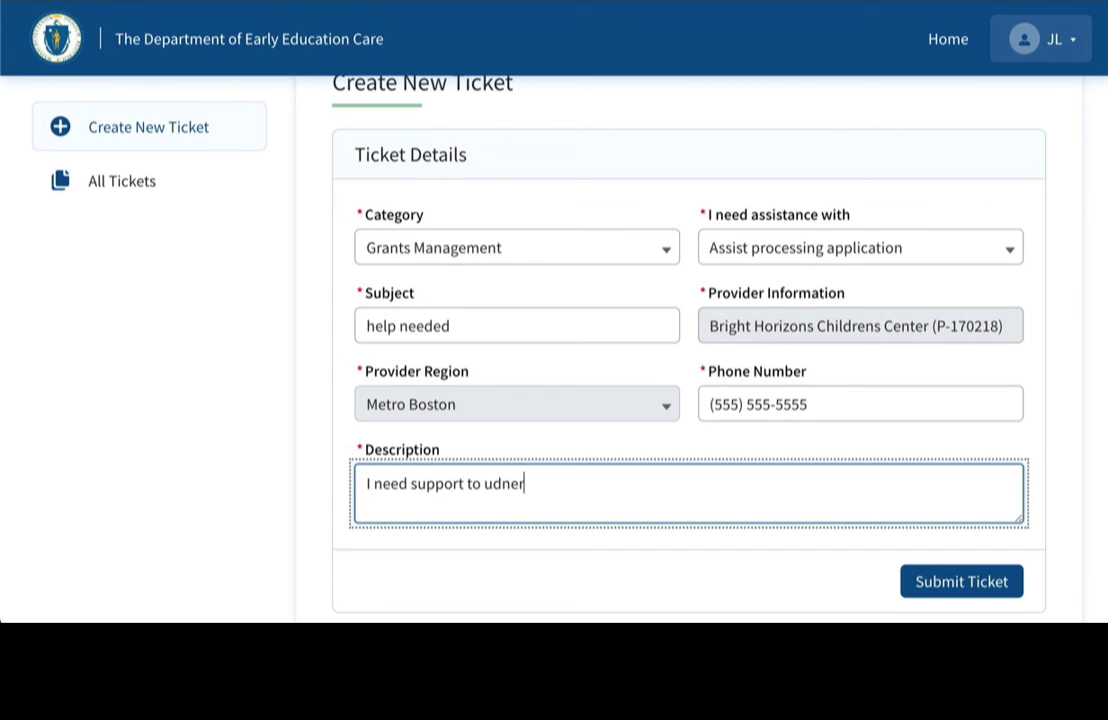
key(BackSpace)
key(BackSpace)
key(BackSpace)
key(BackSpace)
key(BackSpace)
text(help guide me through the application.)
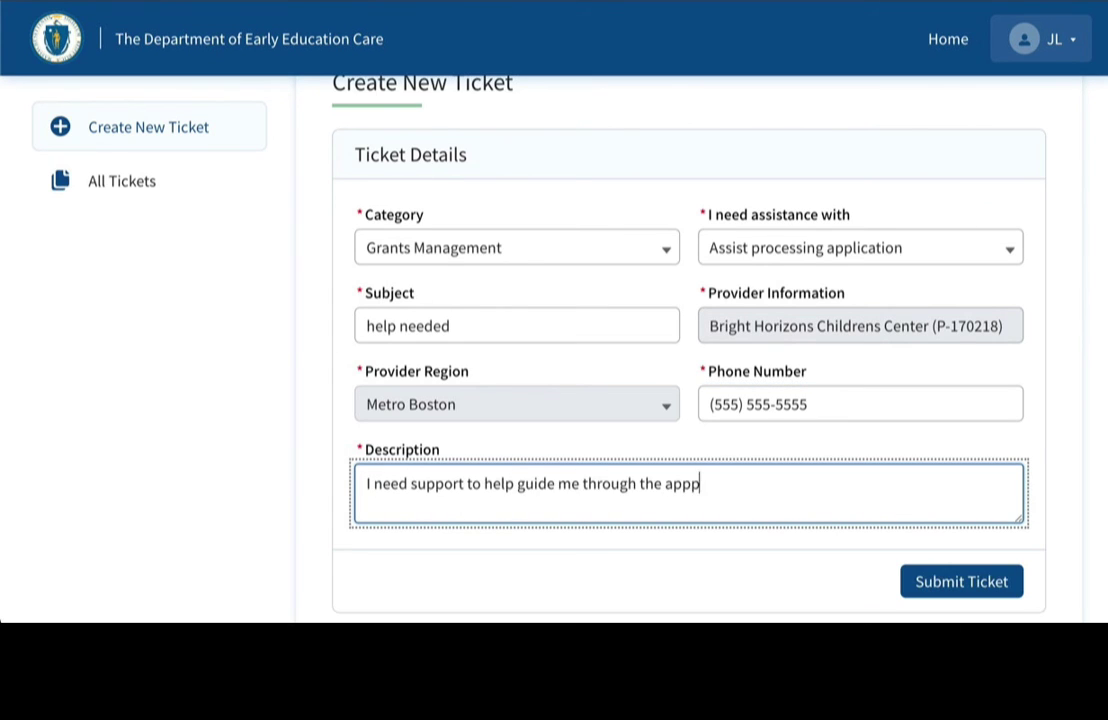
click(234, 456)
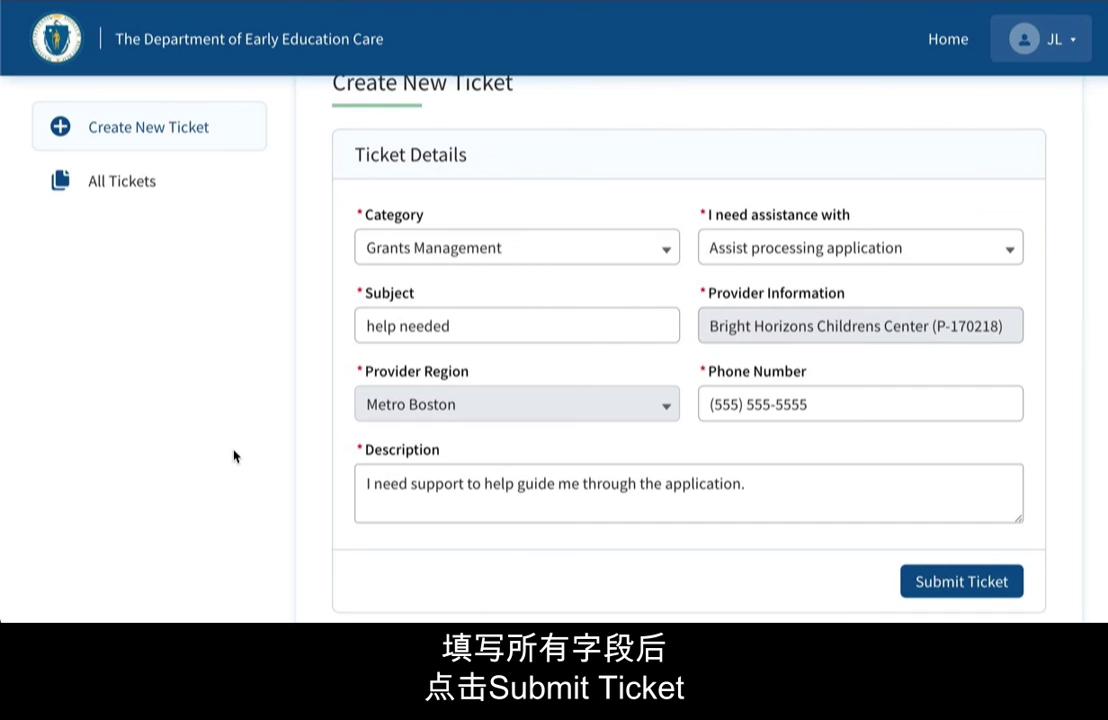
click(942, 582)
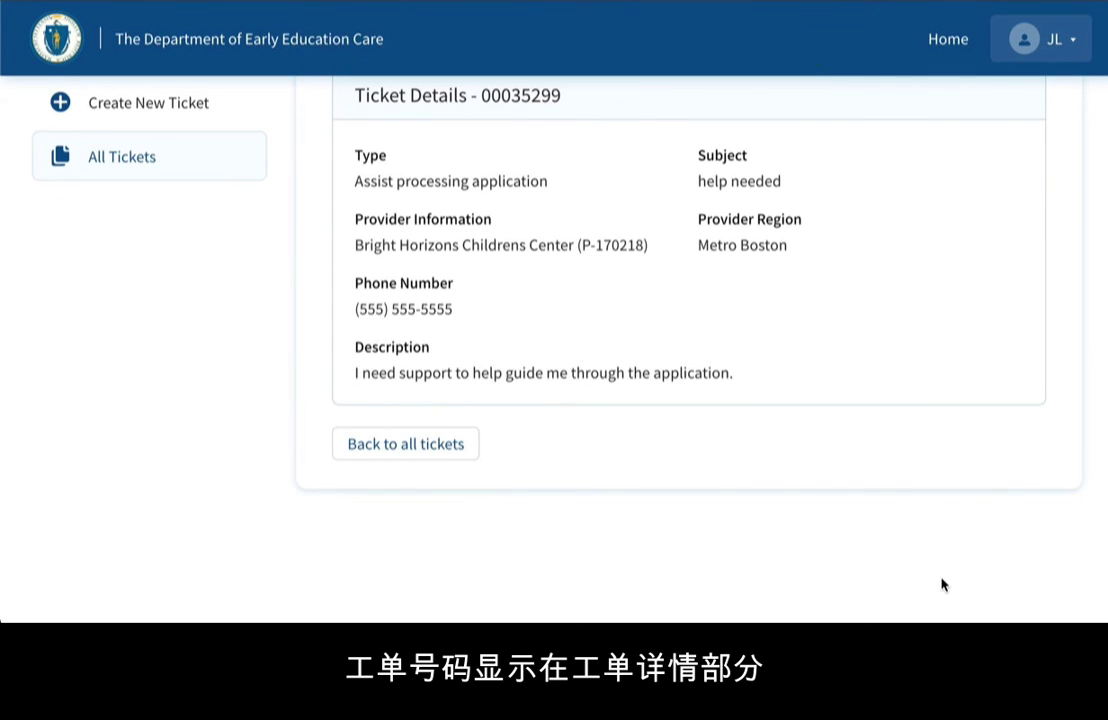
Review the ticket details and return to All Tickets, where 'help needed' shows status New.
scroll(941, 585, up, 2)
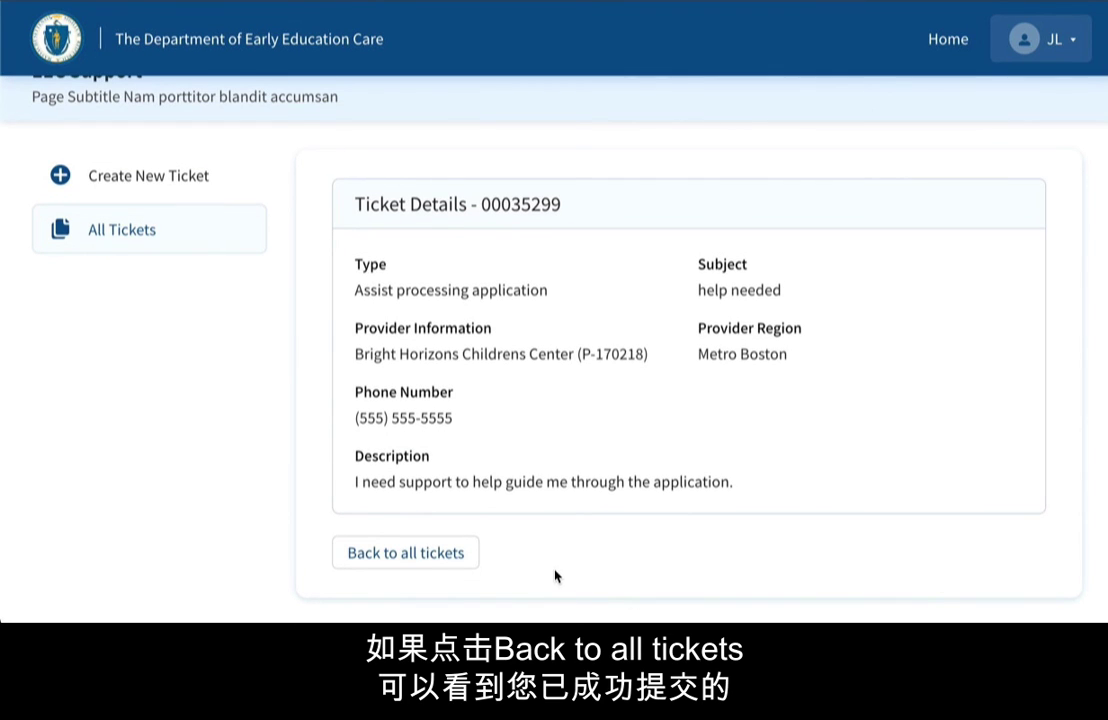
click(440, 556)
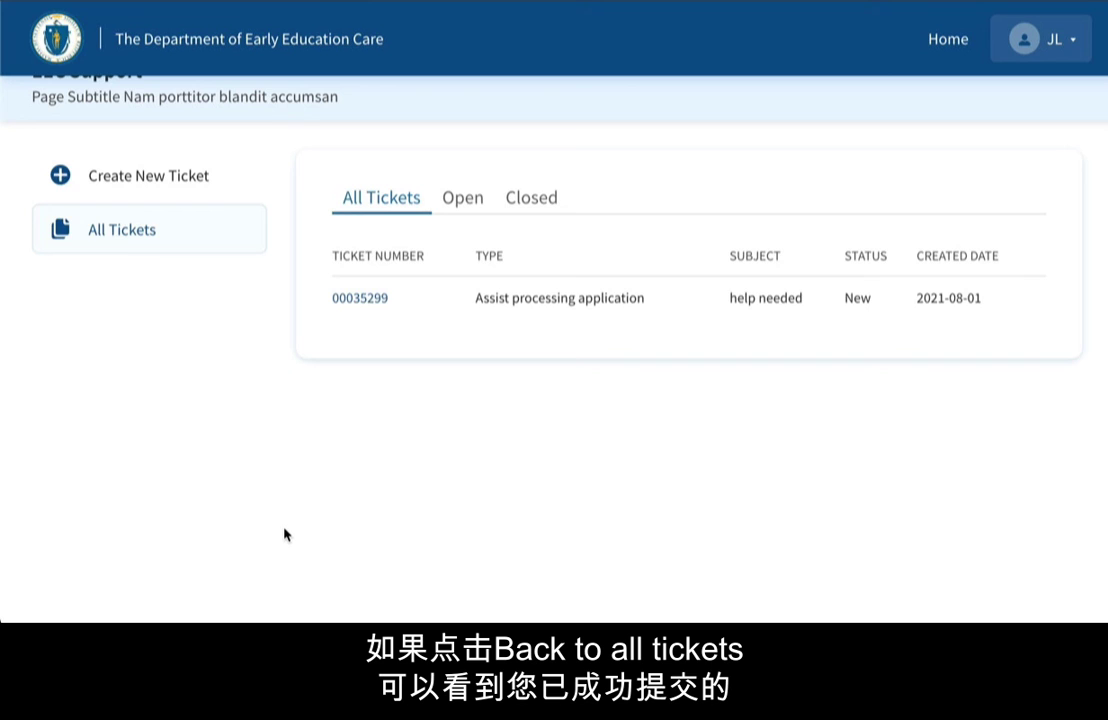